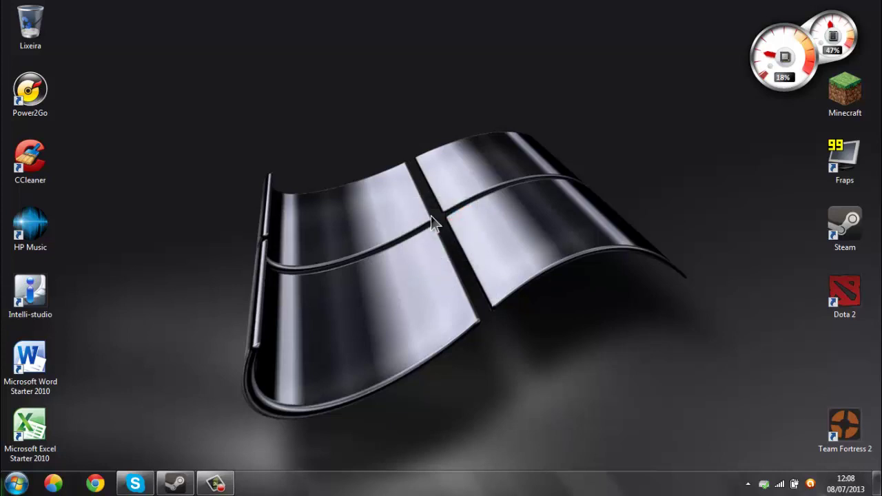
Open the performance options from the computer's advanced system properties.
left_click(15, 484)
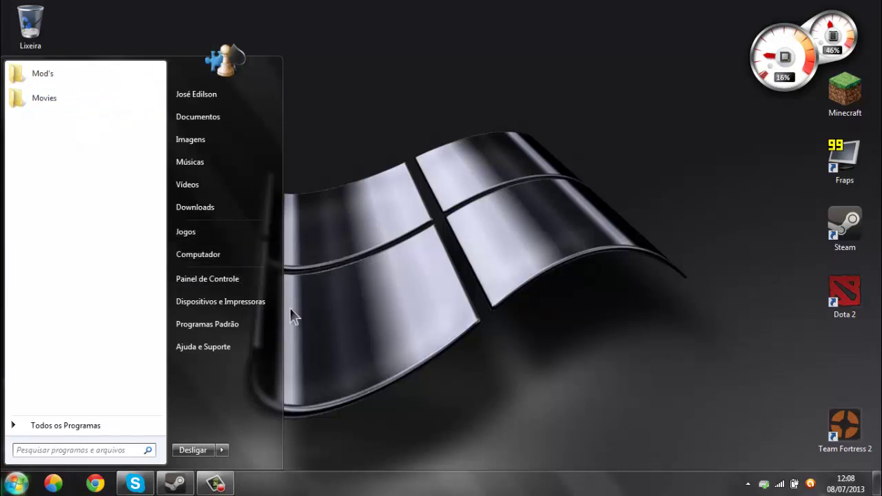
right_click(215, 256)
left_click(273, 364)
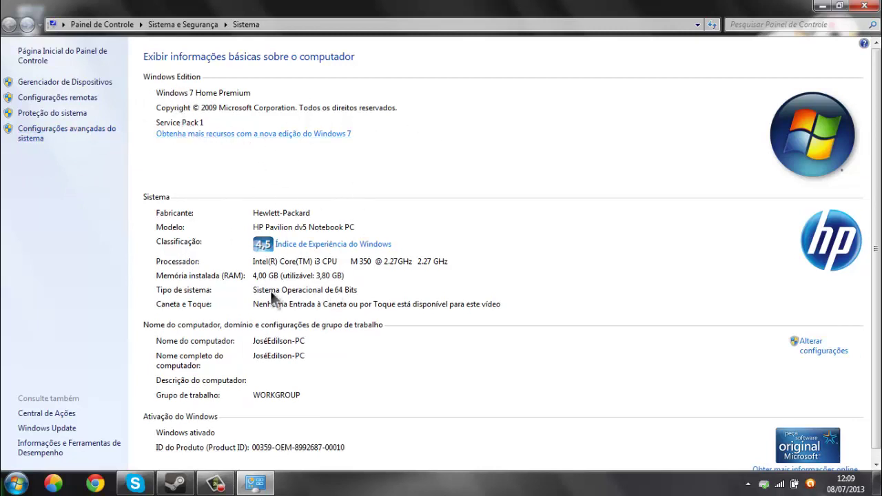
left_click(49, 135)
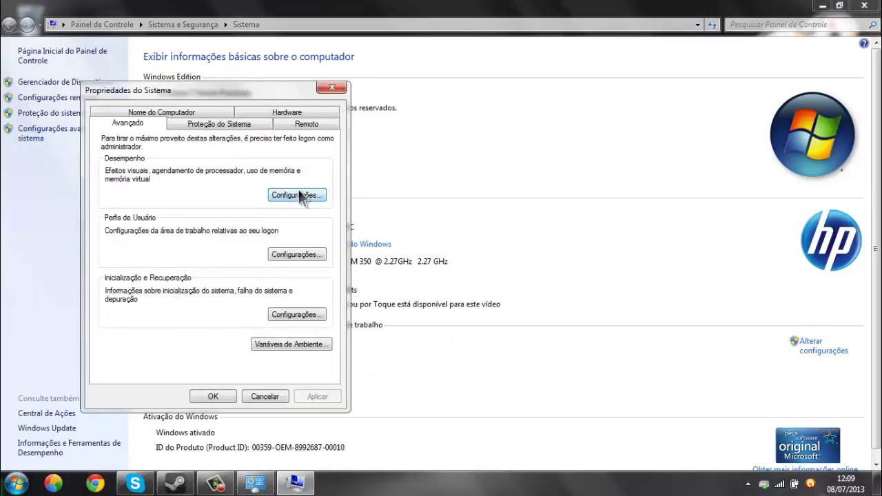
left_click(297, 195)
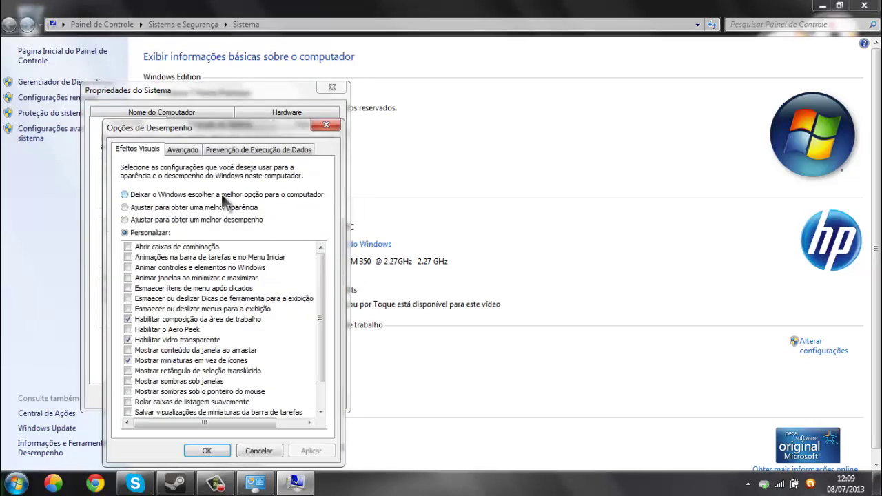
Apply the "Ajustar para obter um melhor desempenho" preset to the visual effects and review the effects list and Start menu.
left_click(215, 219)
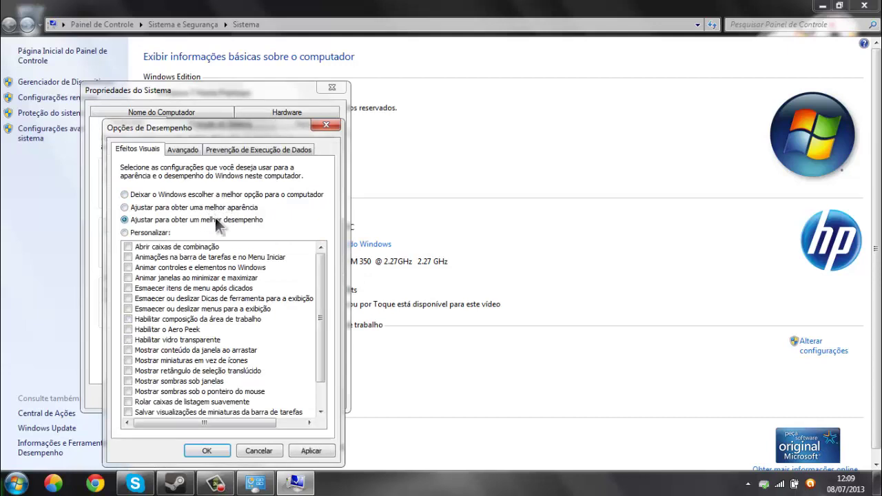
left_click(311, 450)
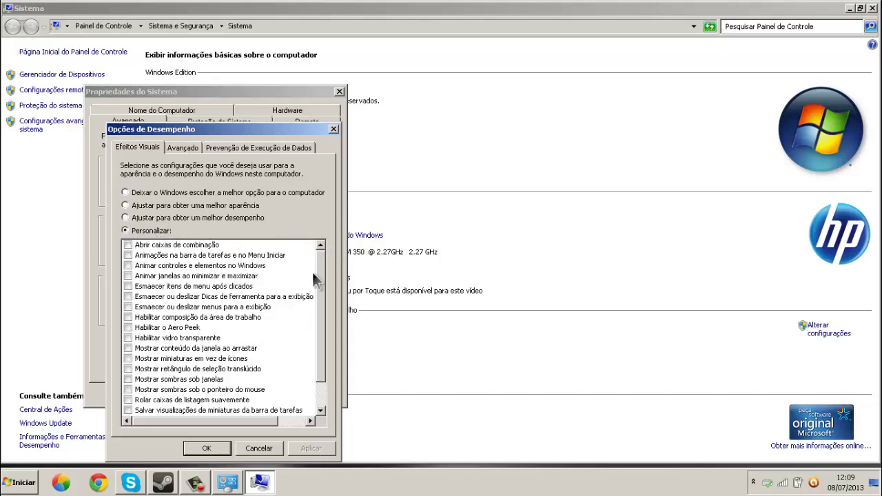
scroll(323, 285, "down", 1)
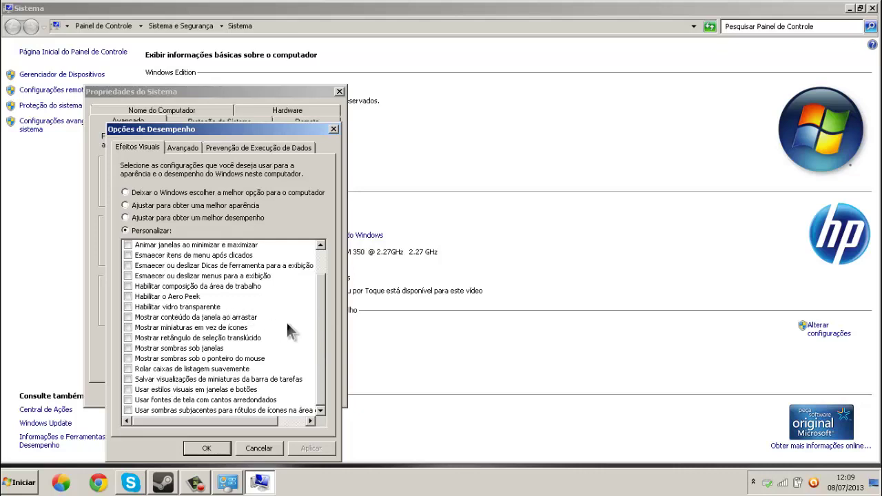
left_click_drag(319, 337, 320, 297)
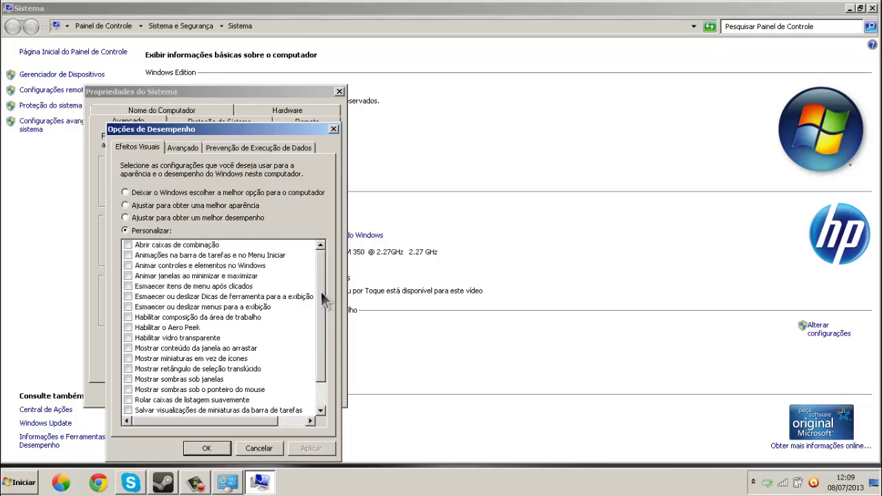
left_click_drag(328, 317, 329, 344)
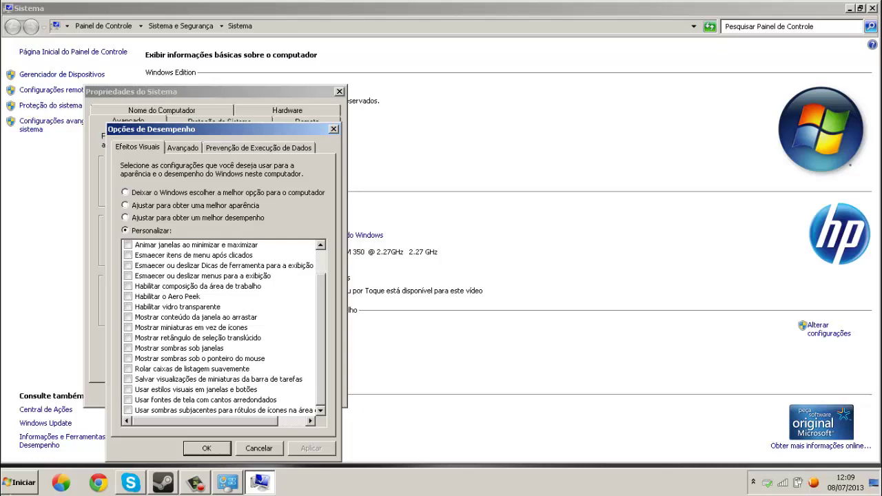
left_click(19, 483)
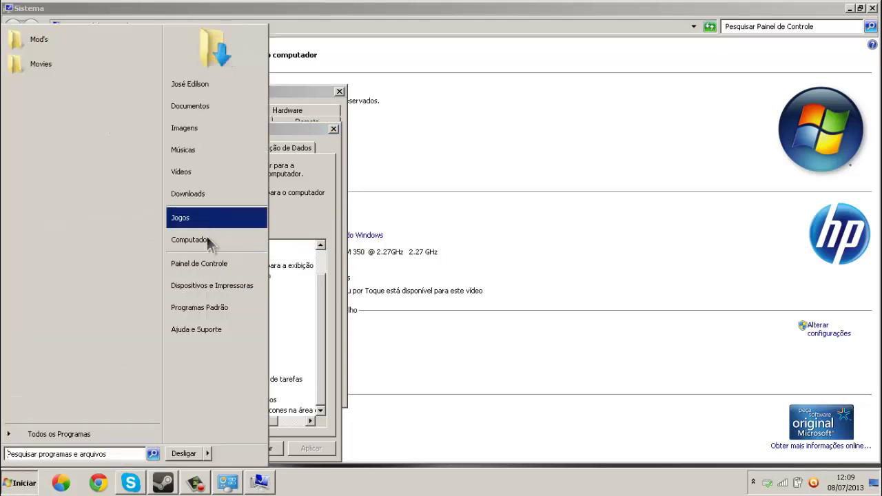
left_click(301, 297)
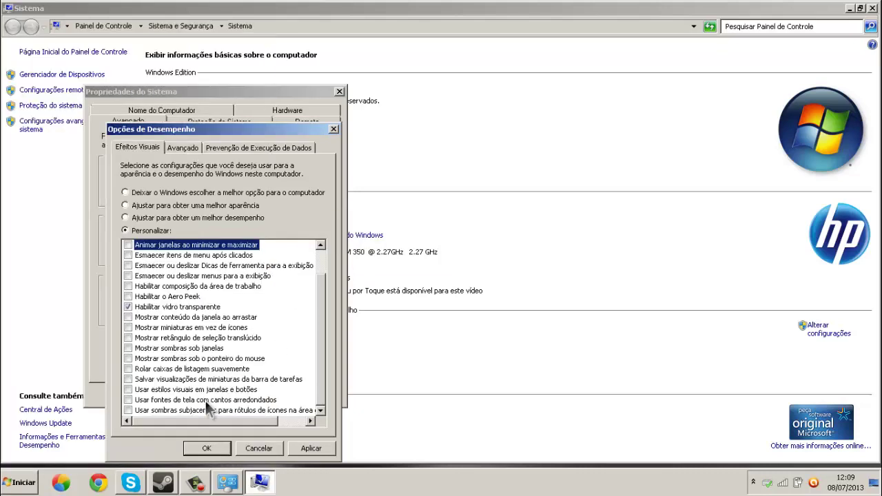
Leave "Habilitar vidro transparente" off, enable "Usar fontes de tela com cantos arredondados" and apply the custom visual effects.
left_click(146, 307)
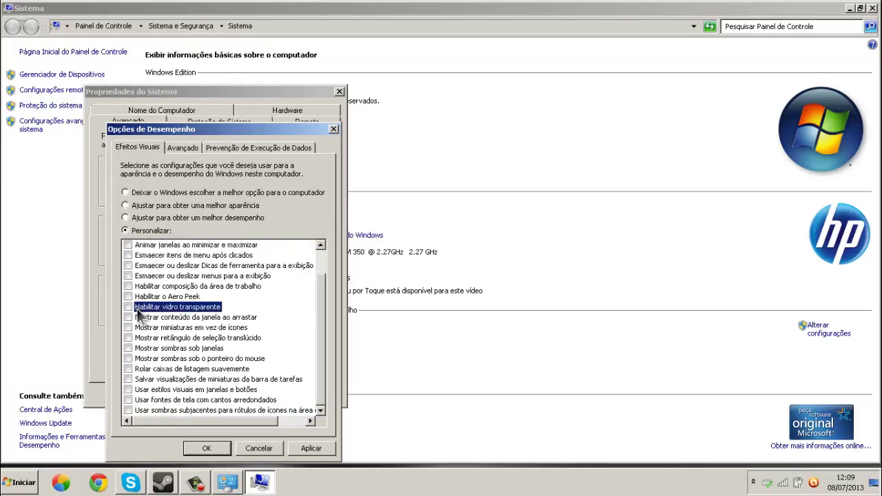
left_click(128, 400)
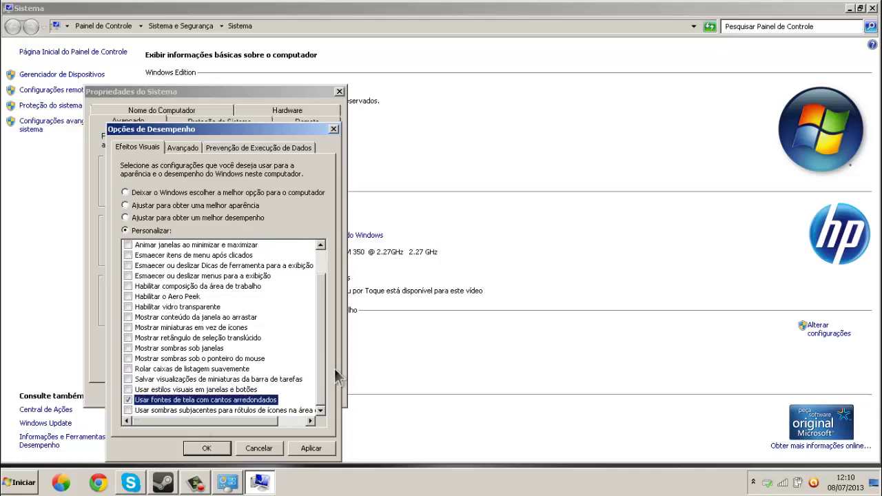
left_click(316, 448)
Enable "Mostrar miniaturas em vez de ícones", apply it, and close the performance and system windows.
left_click_drag(318, 319, 291, 291)
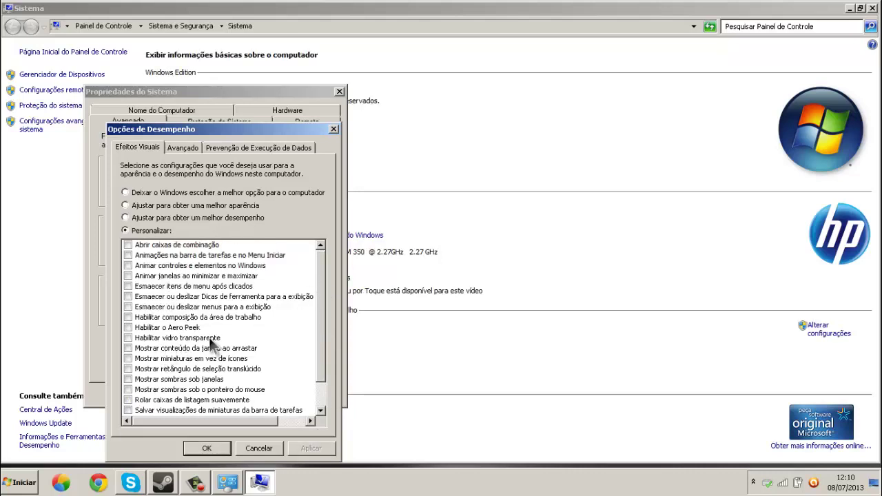
left_click(128, 359)
left_click(320, 448)
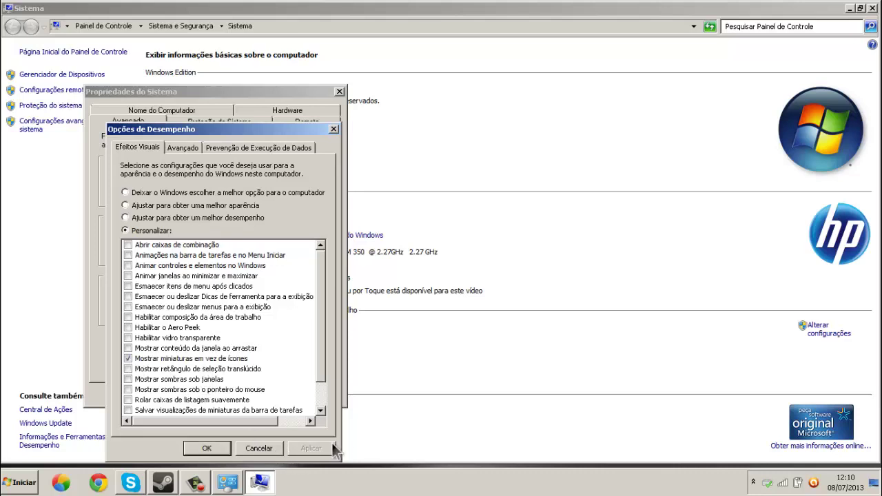
left_click(207, 448)
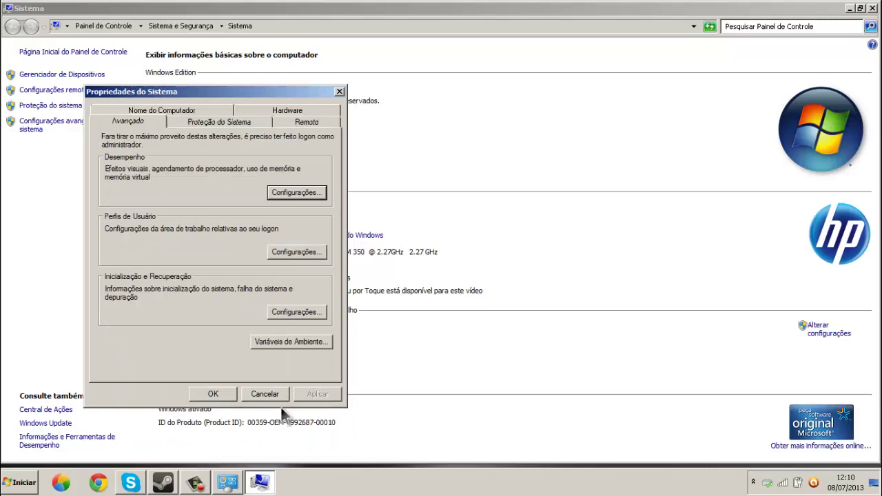
left_click(213, 394)
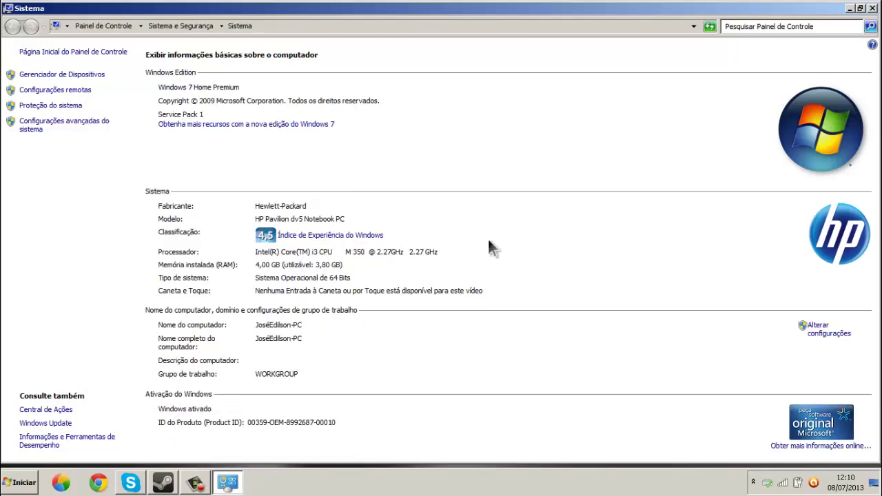
left_click(872, 8)
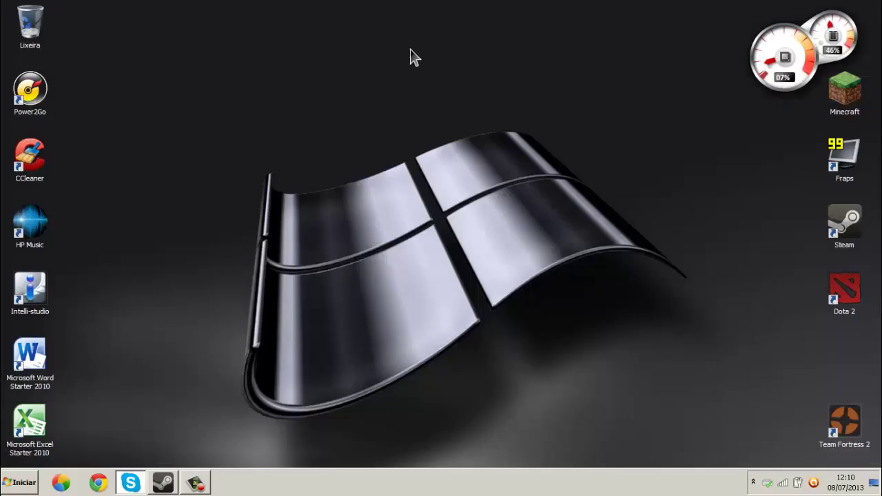
Apply the Windows 7 Aero theme in the desktop personalization settings and check the desktop.
right_click(403, 145)
left_click(458, 287)
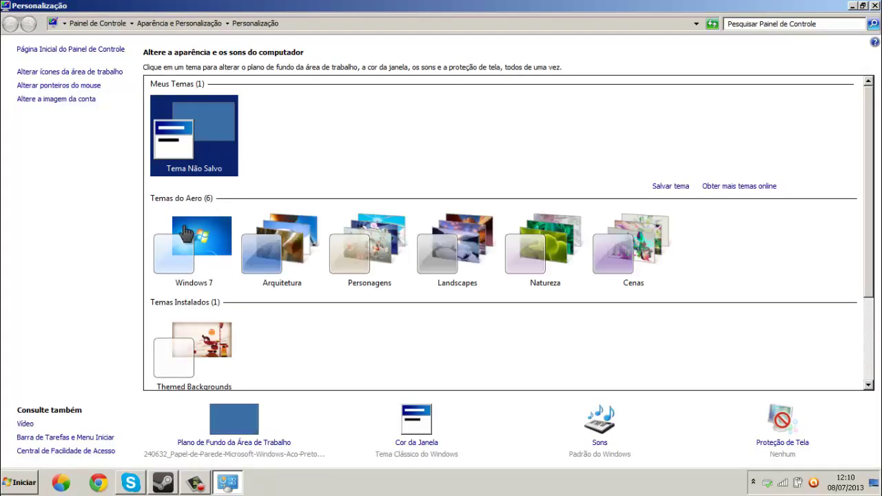
scroll(413, 179, "down", 3)
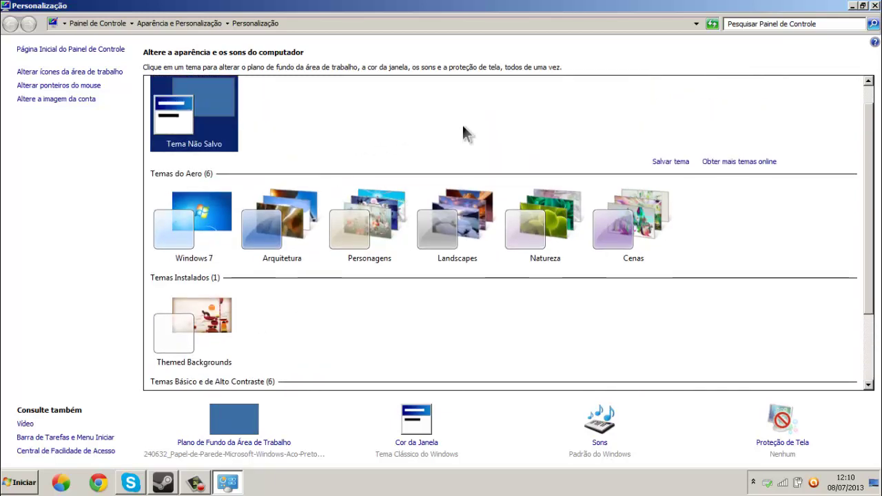
left_click(198, 215)
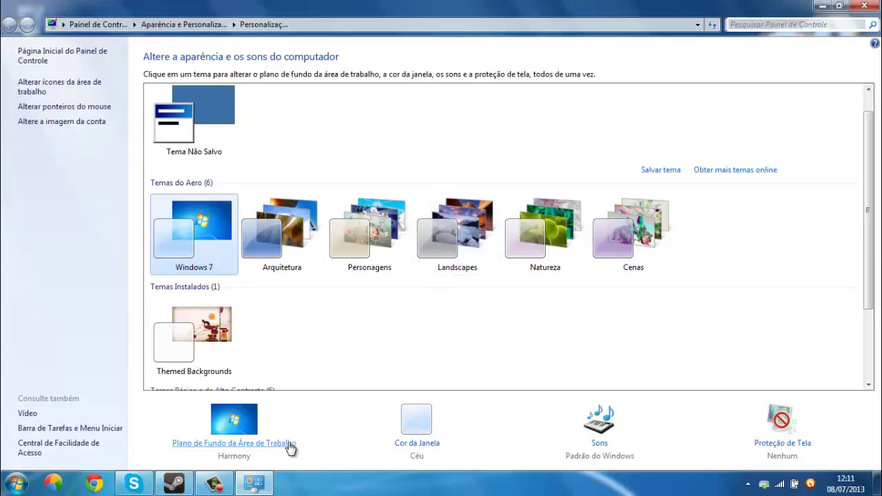
left_click(878, 483)
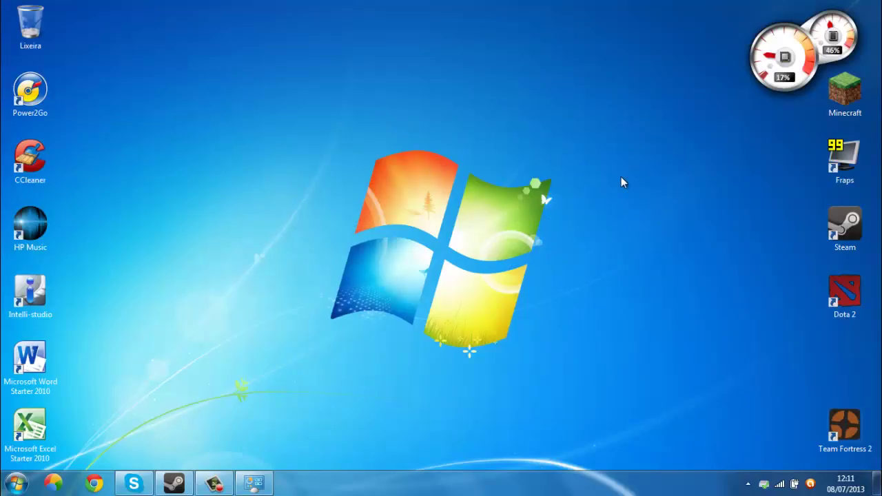
left_click(261, 486)
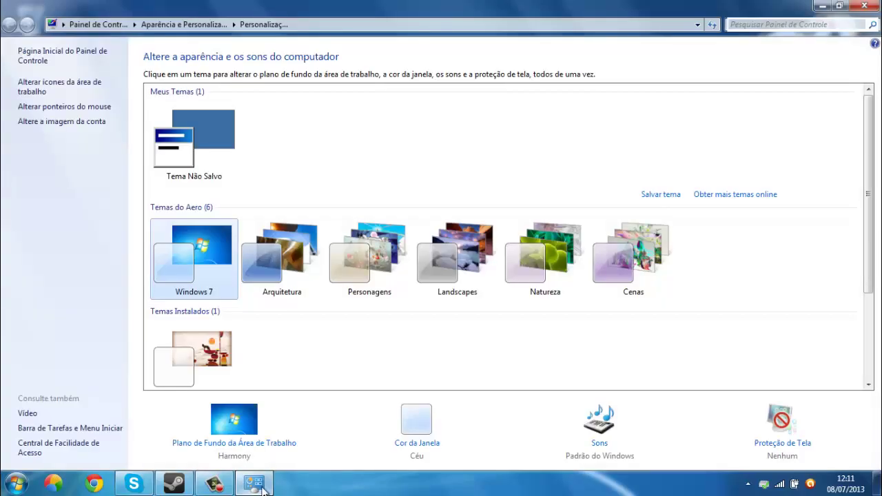
Reduce the window colour intensity to nearly its minimum, save the change, and check the Start menu's transparency.
left_click(256, 444)
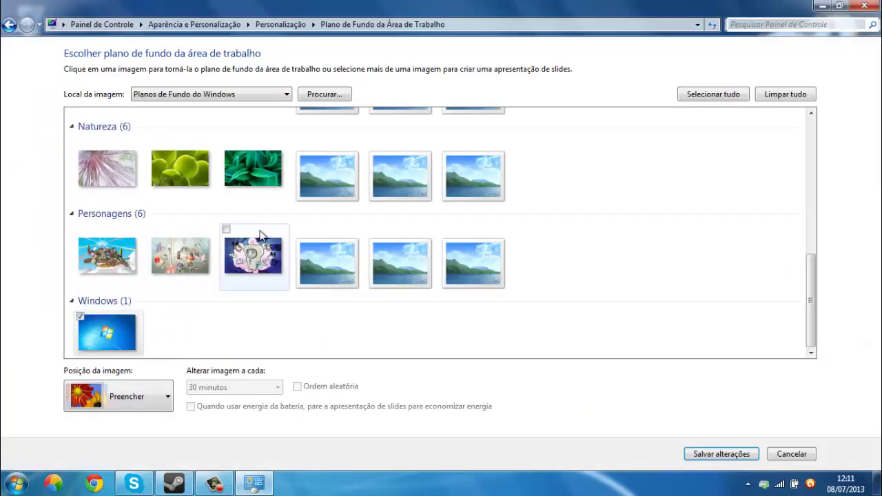
left_click(796, 454)
left_click(416, 444)
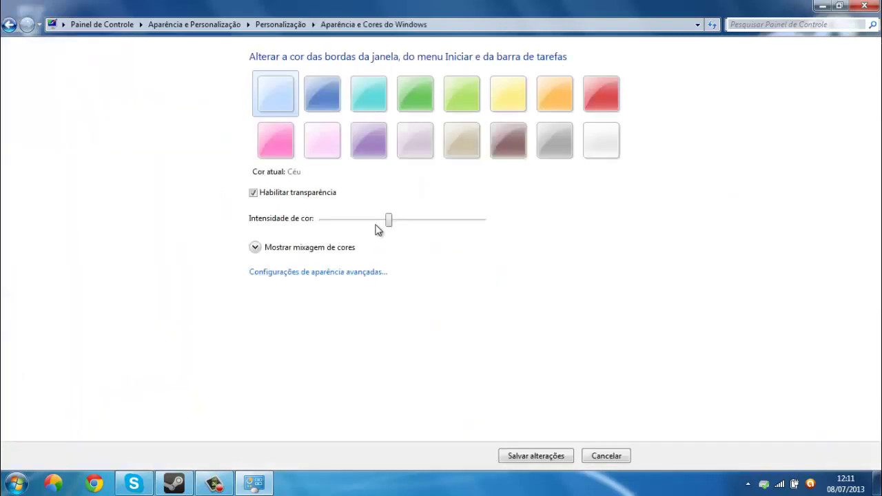
left_click_drag(388, 220, 322, 222)
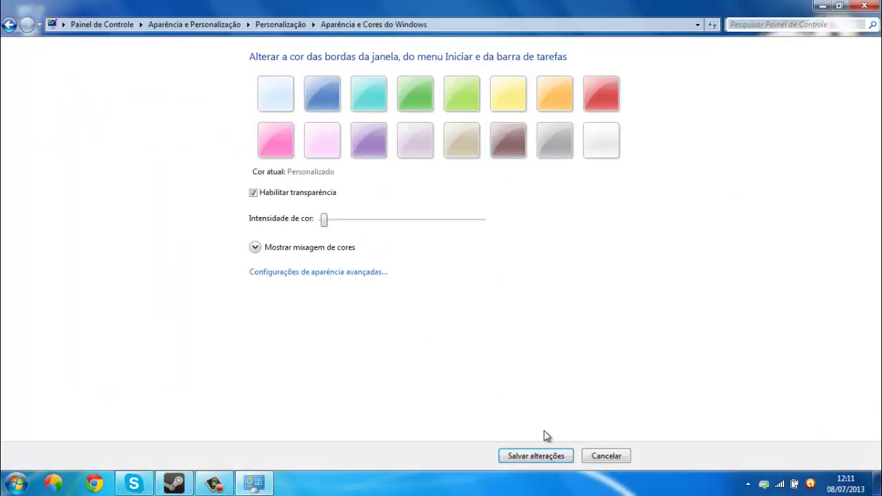
left_click(536, 456)
key("alt+F4")
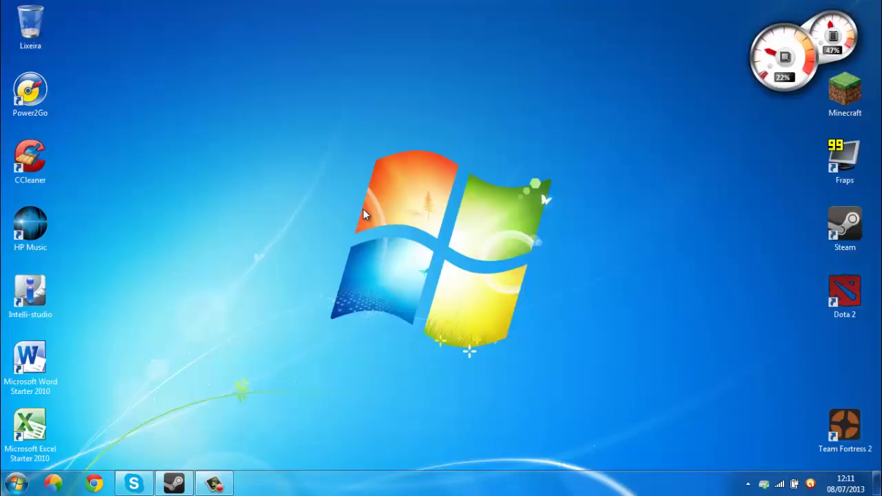
left_click(15, 483)
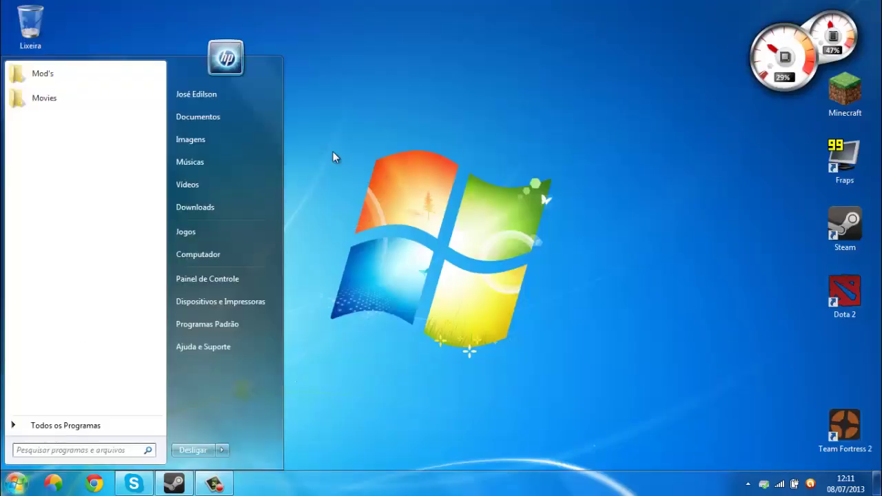
left_click(440, 173)
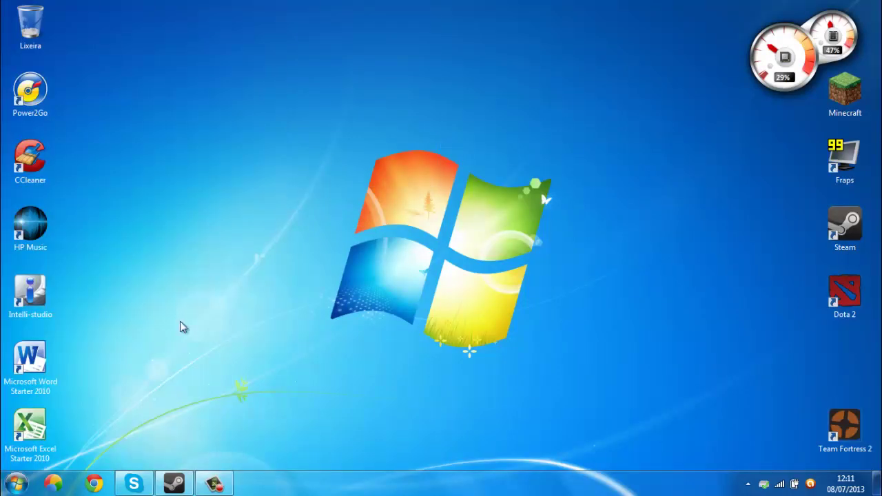
Find the picture "Meu Papel de Parede Preto" in the Canal folder and set it as the desktop background.
left_click(16, 483)
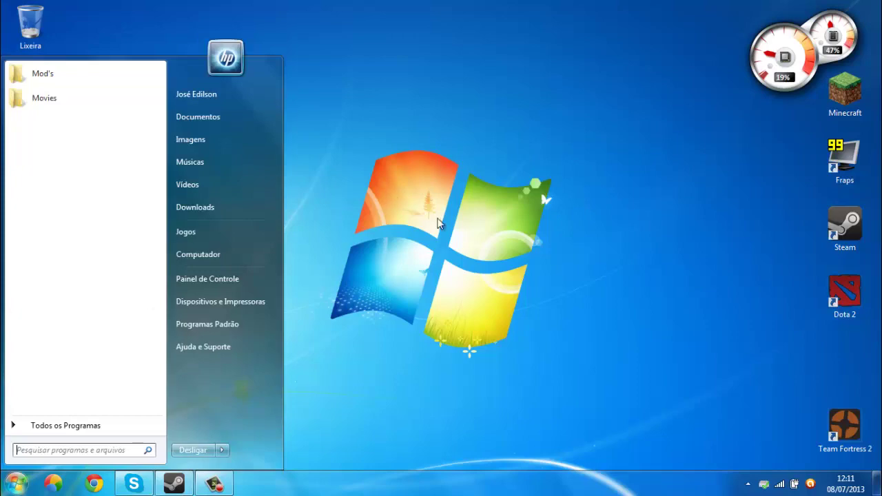
left_click(234, 201)
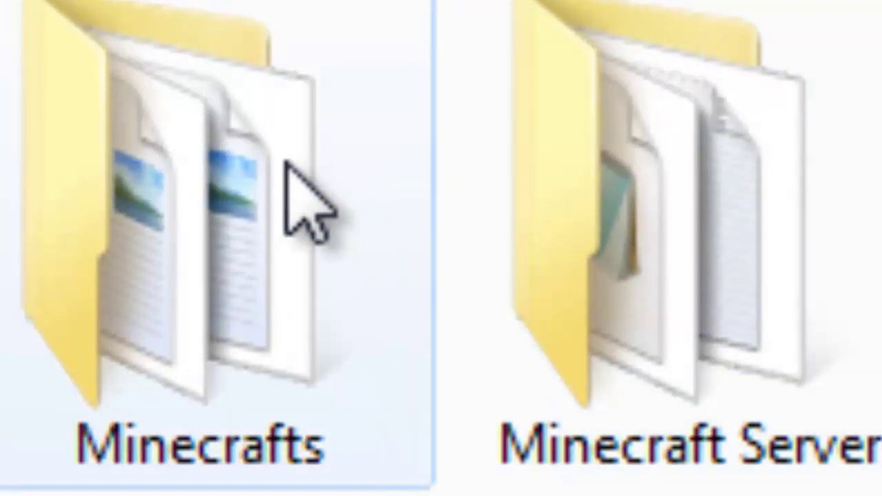
scroll(404, 320, "up", 1)
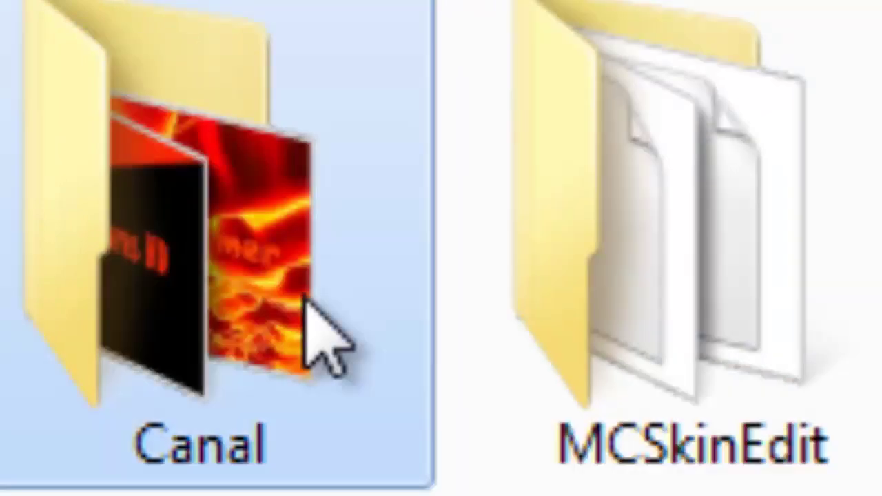
double_click(307, 310)
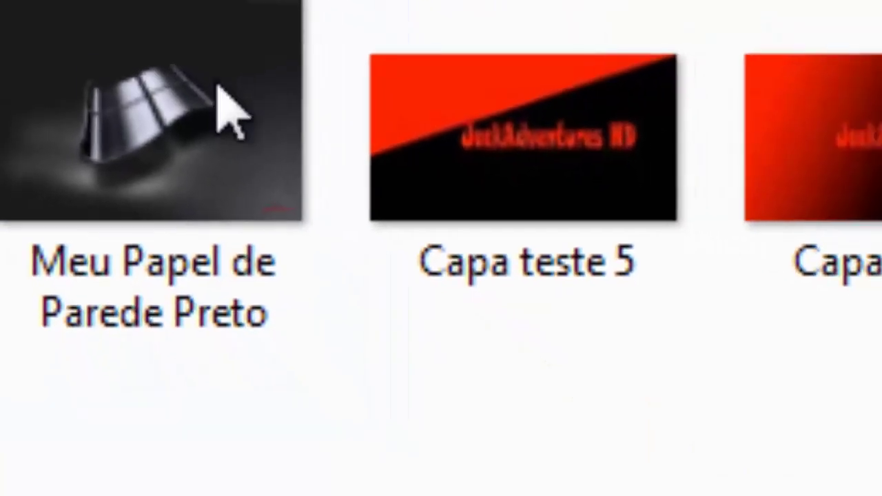
right_click(279, 127)
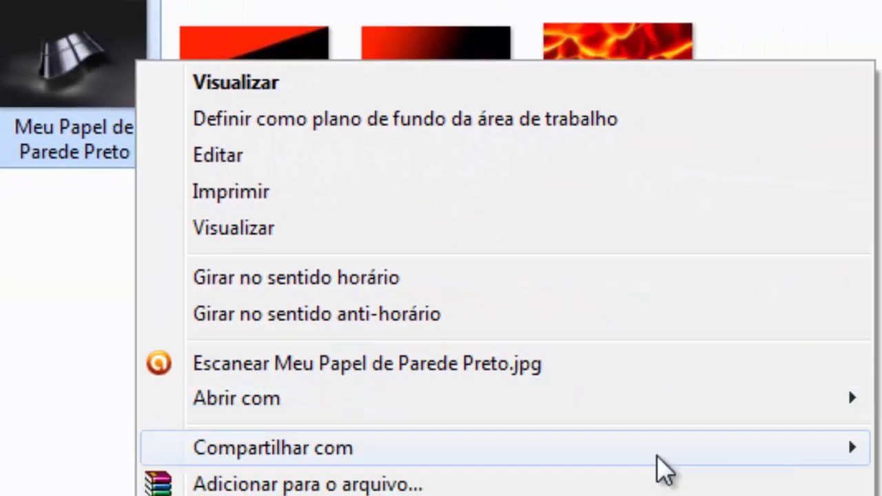
left_click(331, 120)
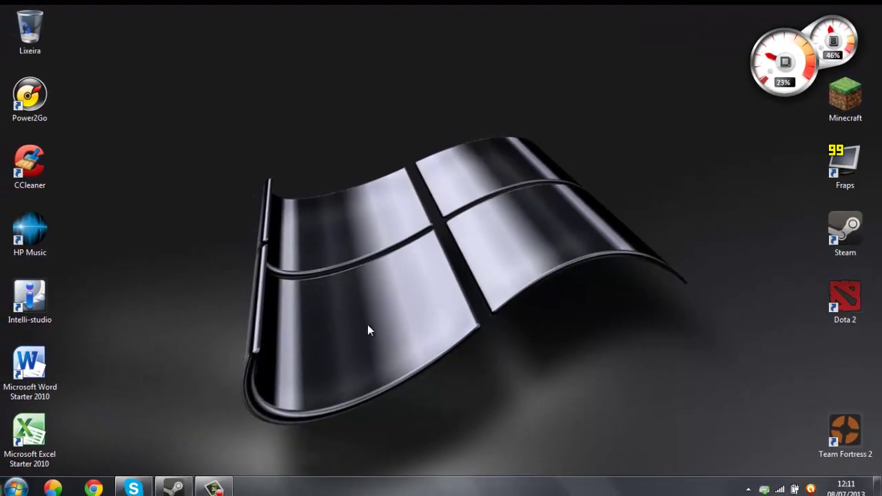
Open the mouse pointer settings from the Hardware e Sons section of the Control Panel.
left_click(15, 488)
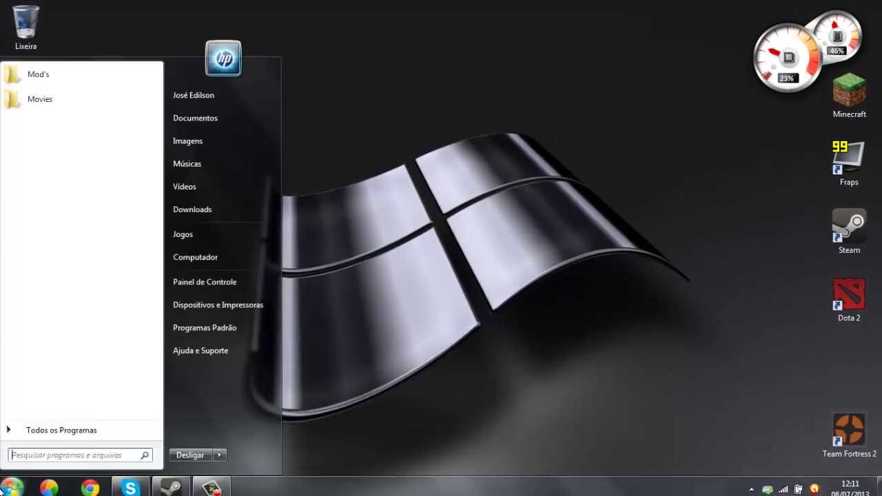
left_click(218, 285)
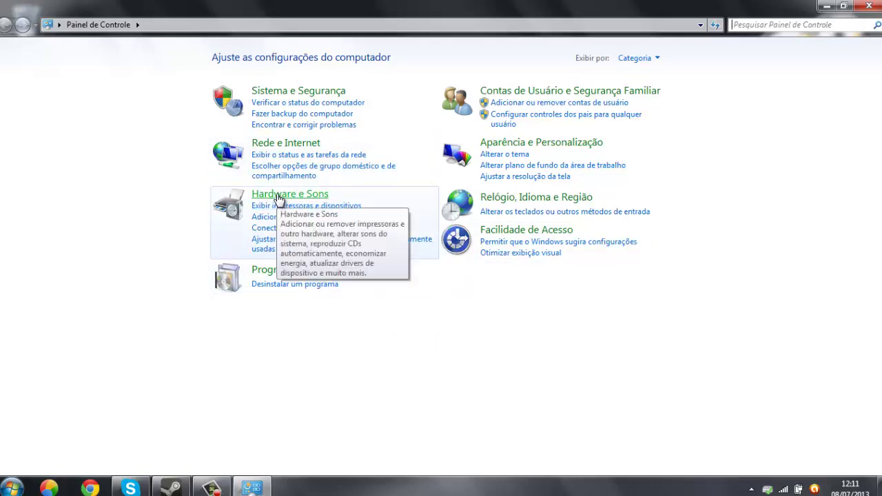
left_click(278, 195)
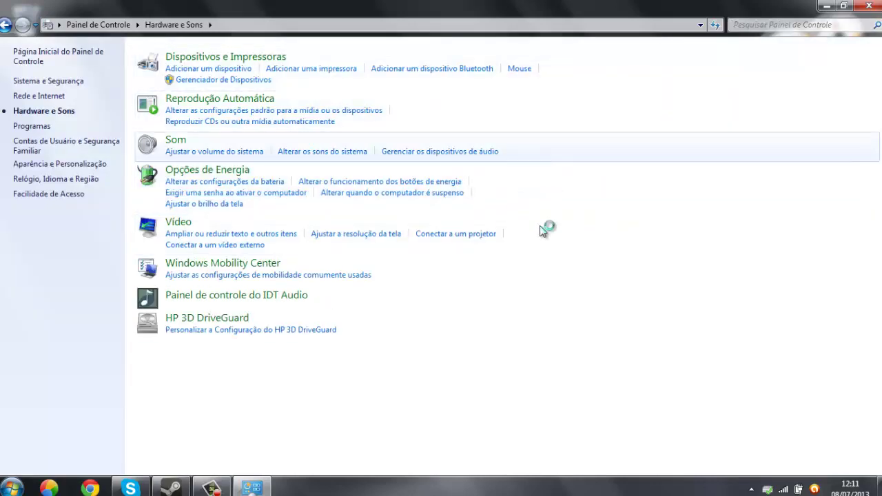
left_click(181, 112)
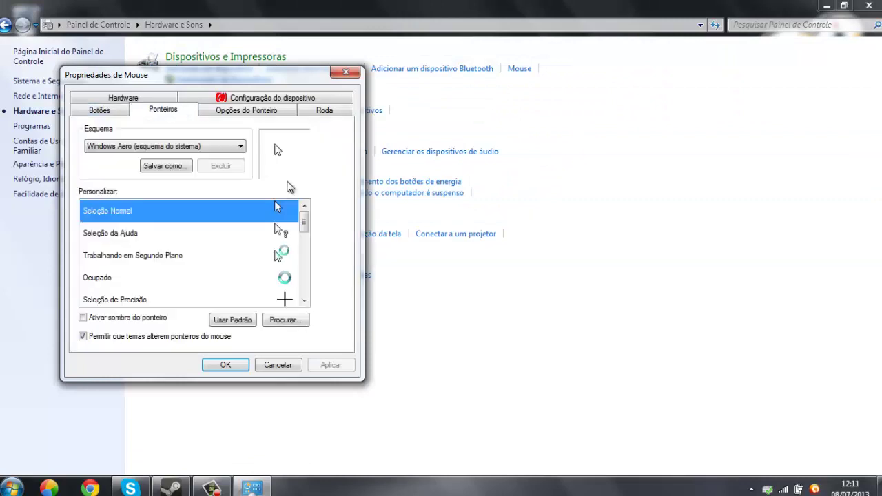
Choose the pointer scheme "Windows em Preto (extra grande)".
key("a")
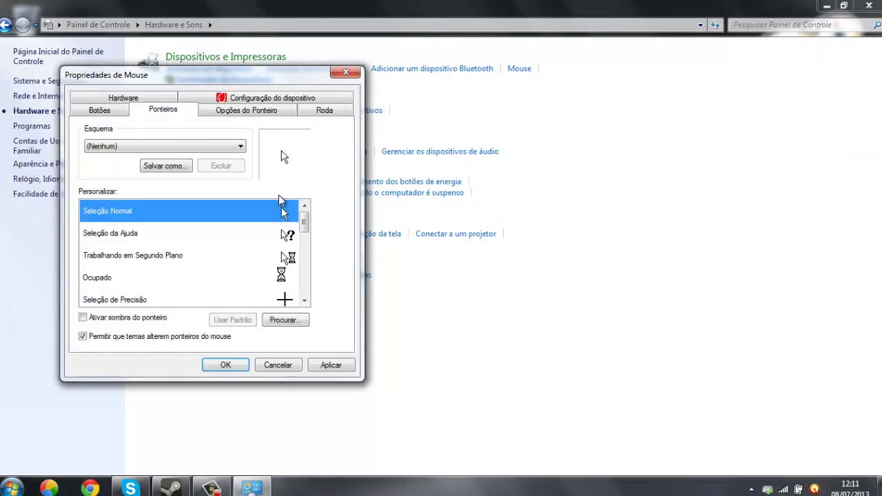
key("Down")
key("Down")
key("Down")
key("Down")
key("Down")
key("Down")
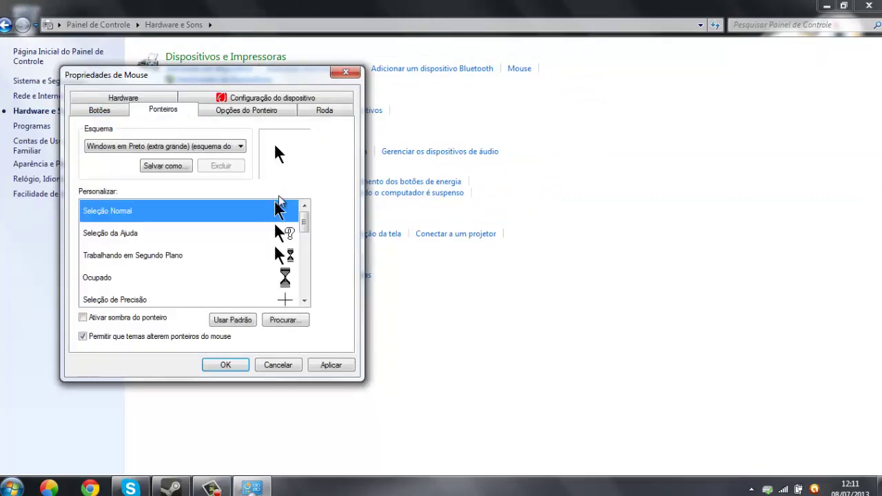
Assign the cursor "unnamed" from the Meus Ponteiros folder, inside Fraps and Movies on drive C:, to Seleção Normal.
left_click(301, 325)
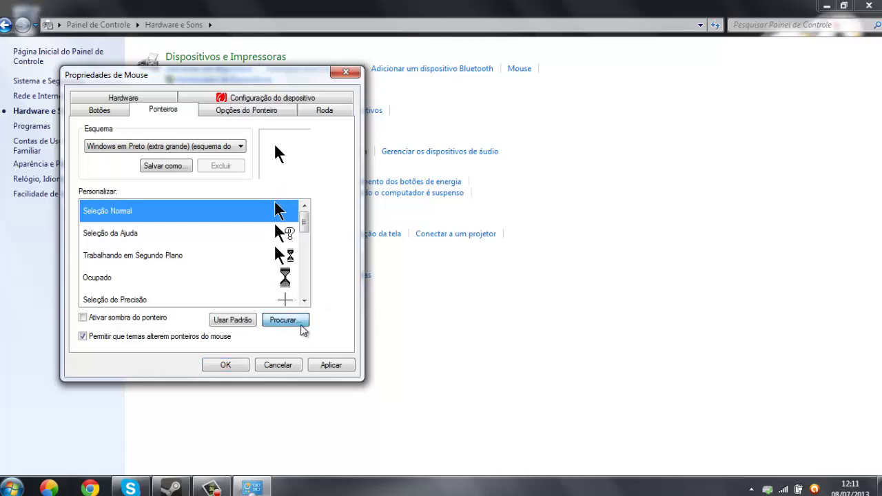
left_click(93, 249)
left_click(104, 296)
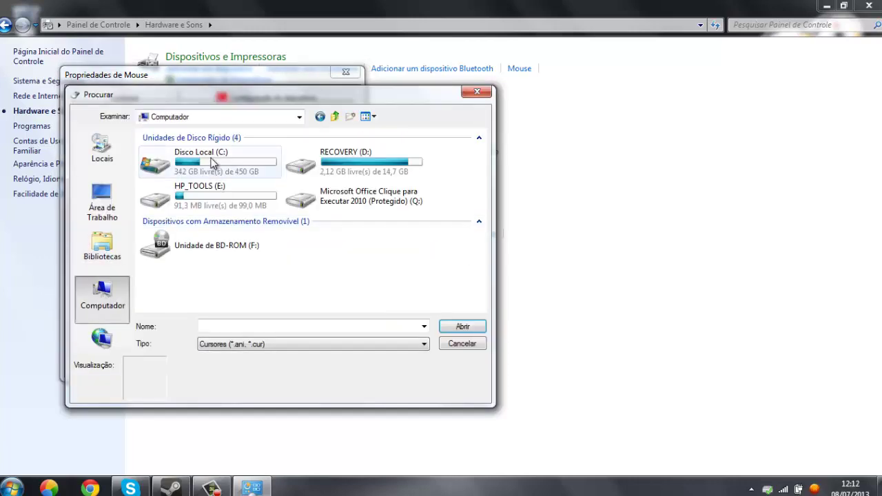
double_click(212, 162)
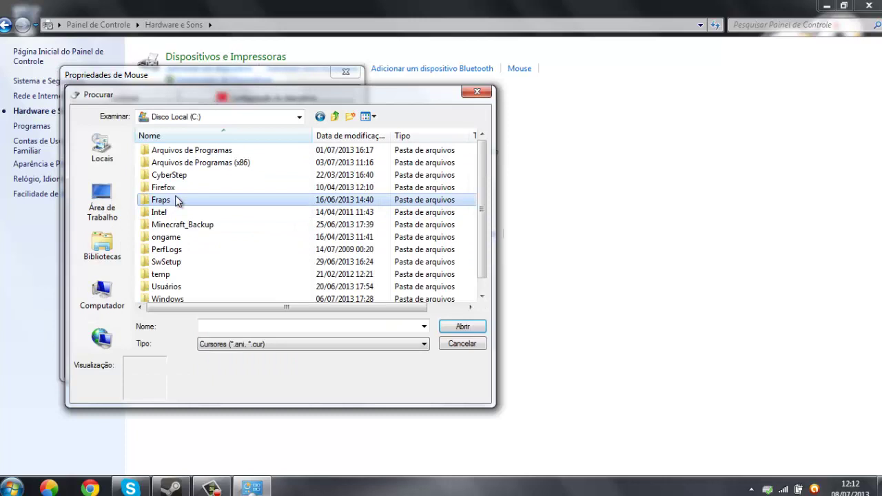
double_click(192, 200)
double_click(167, 177)
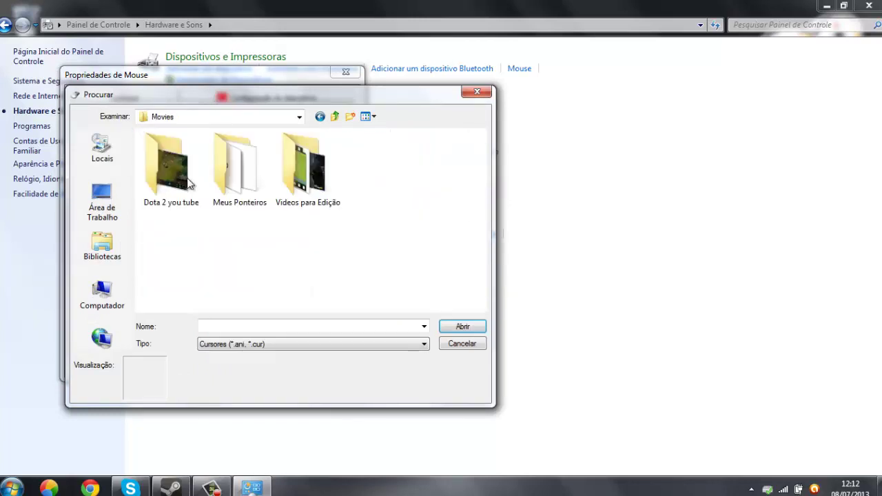
double_click(222, 178)
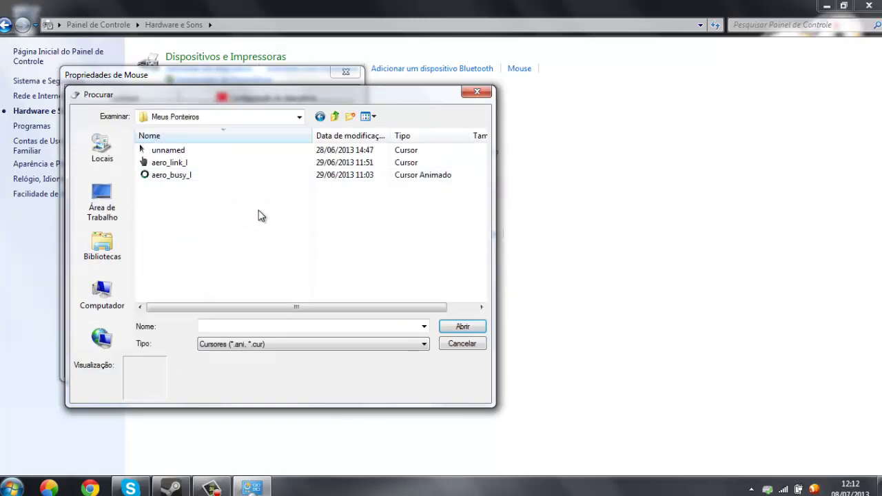
double_click(157, 162)
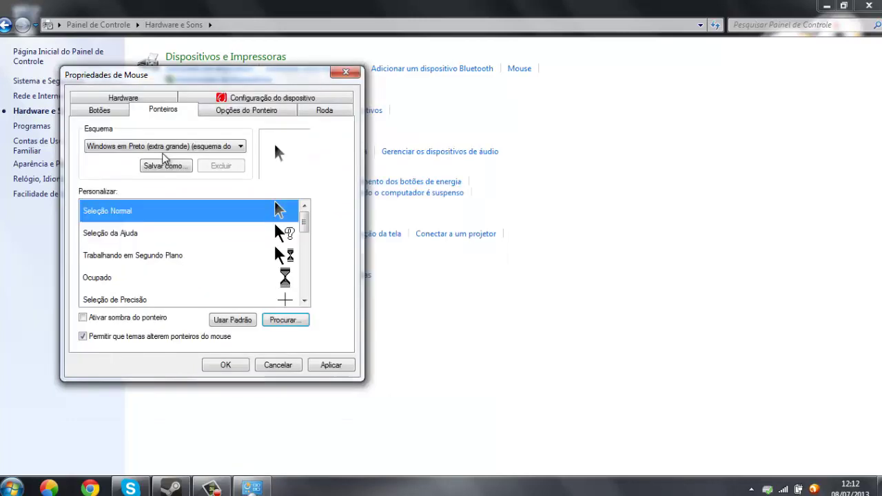
Assign the cursor "unnamed" from the Meus Ponteiros folder to Seleção da Ajuda.
left_click(276, 233)
left_click(286, 320)
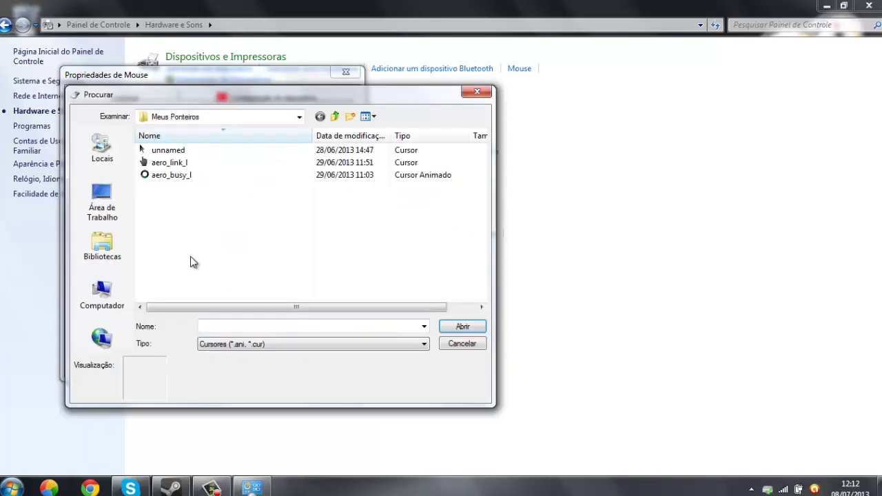
double_click(183, 158)
Assign the animated cursor "aero_busy_l" to both Trabalhando em Segundo Plano and Ocupado.
left_click(270, 255)
left_click(285, 320)
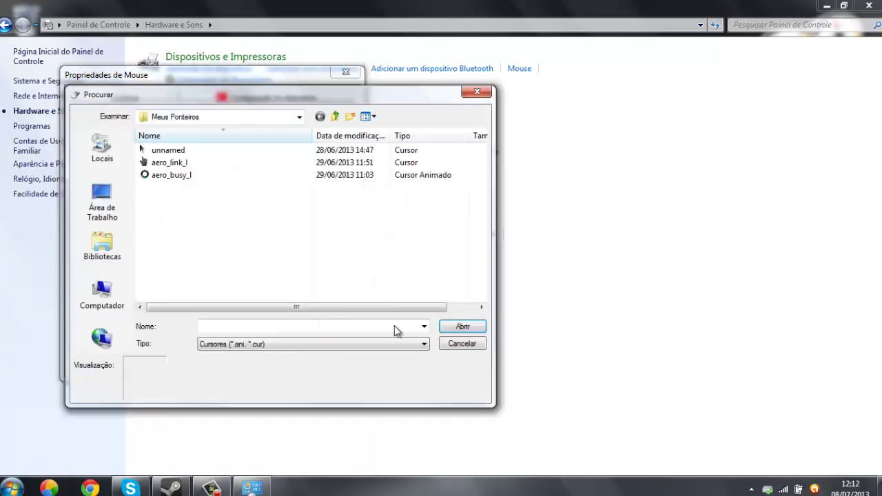
double_click(172, 175)
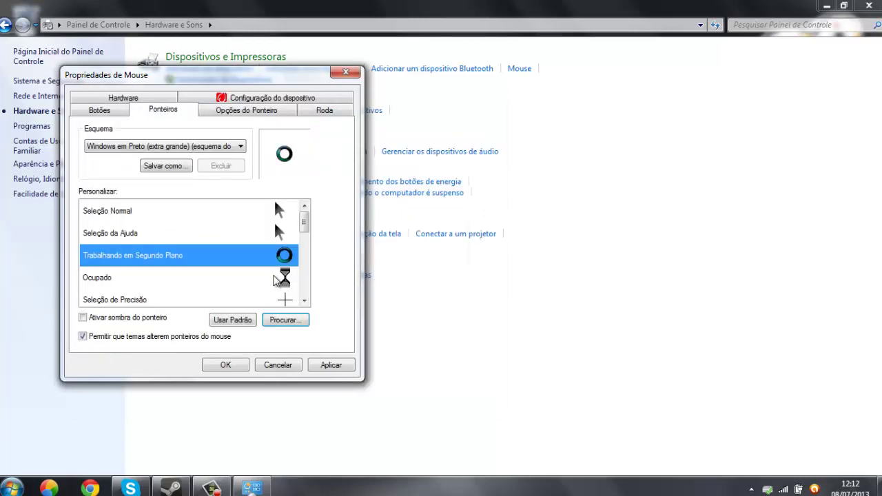
left_click(276, 278)
left_click(293, 321)
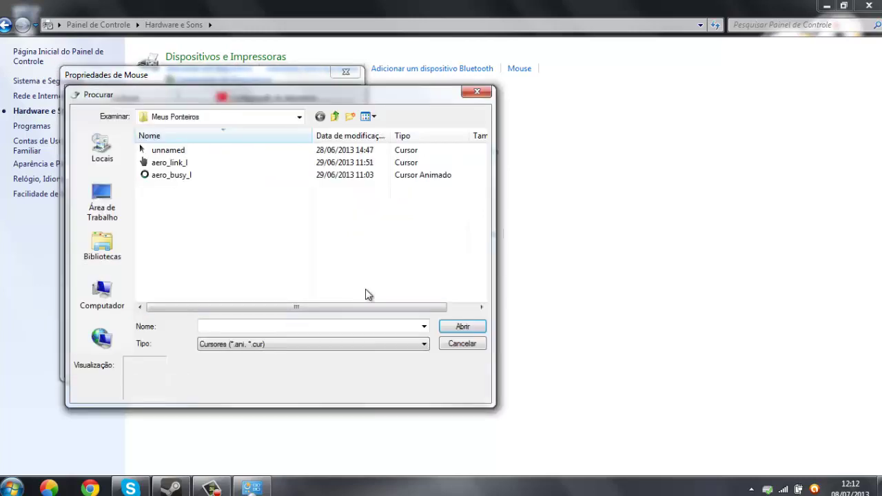
double_click(172, 176)
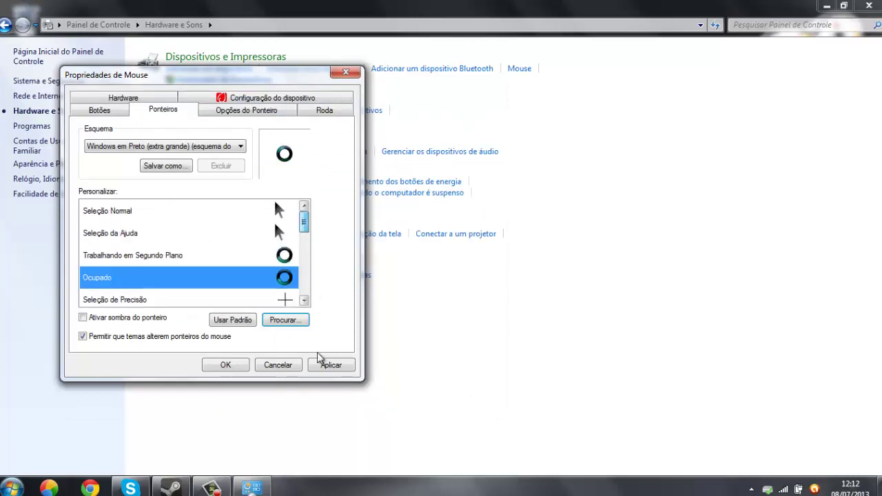
Assign the cursor "aero_link_l" from the Meus Ponteiros folder to Seleção de Link.
scroll(309, 283, "down", 4)
left_click(286, 280)
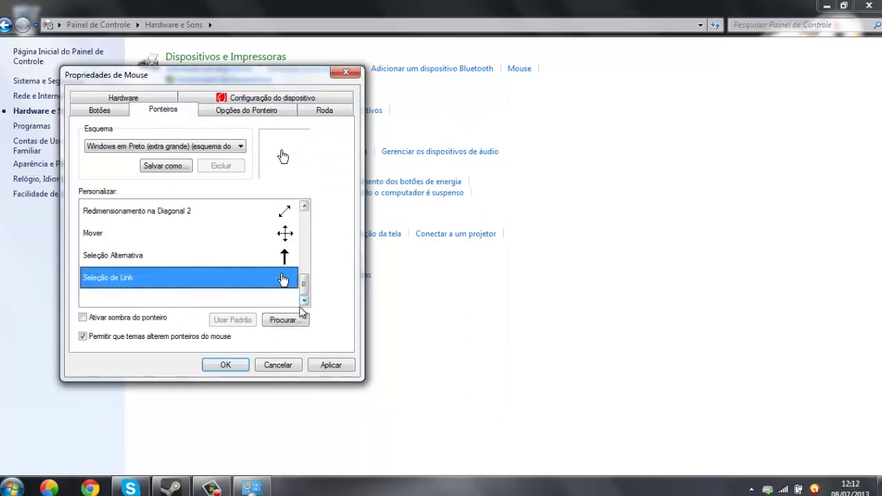
left_click(286, 320)
double_click(169, 163)
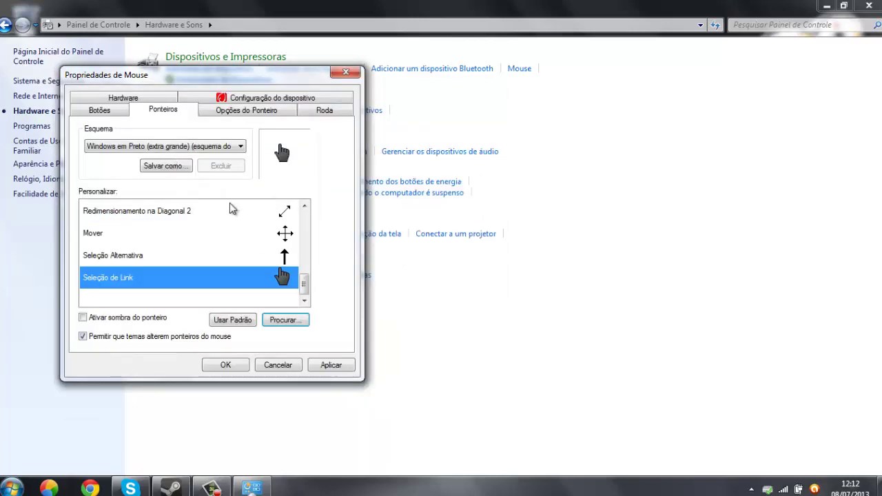
Apply the customized mouse pointers and close the mouse properties and Control Panel windows.
left_click(344, 367)
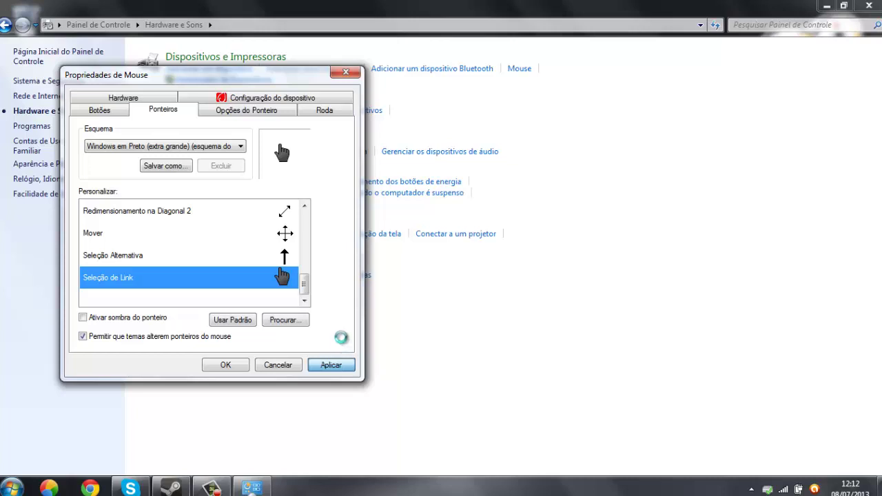
left_click(230, 367)
left_click(869, 5)
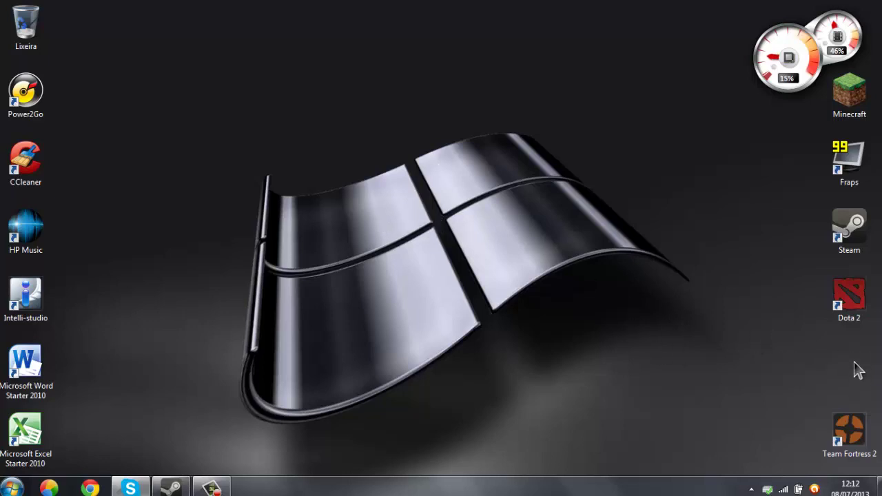
left_click_drag(779, 345, 859, 375)
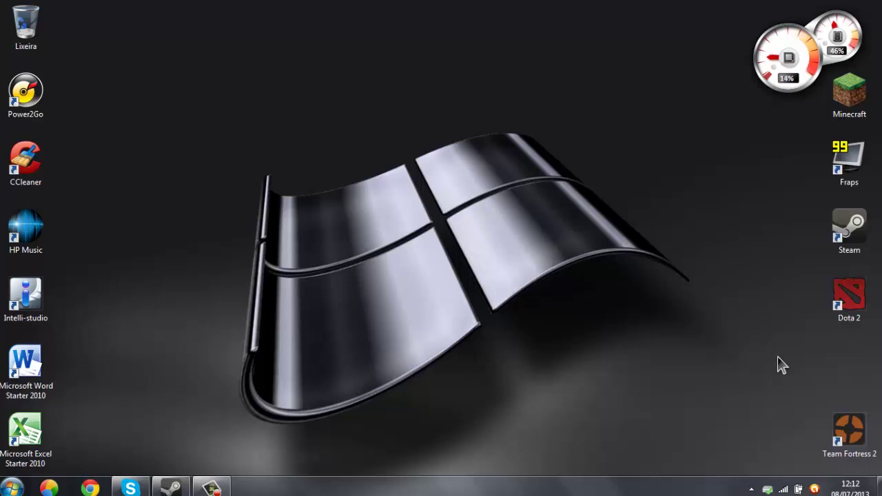
left_click_drag(785, 354, 848, 387)
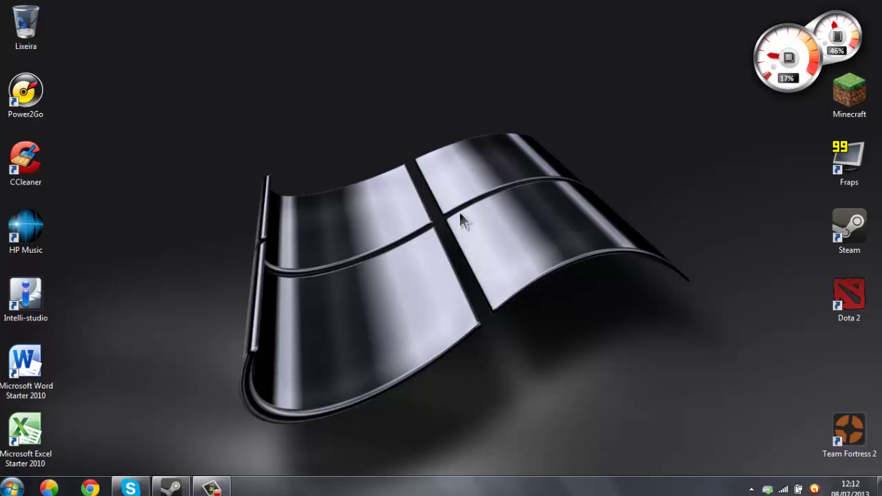